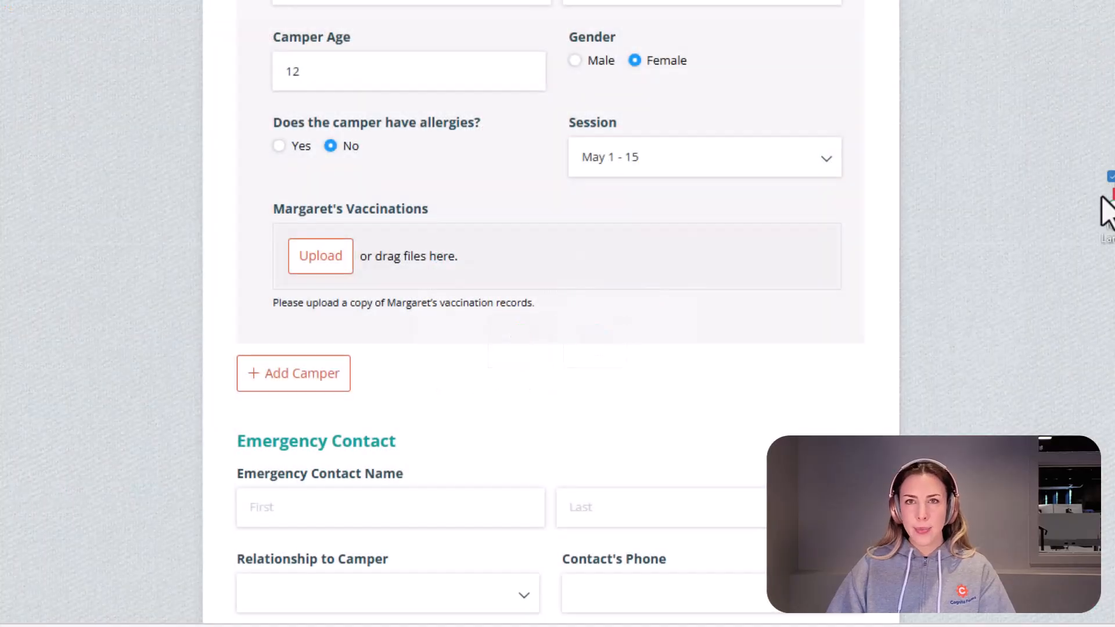
Upload the camper's vaccination record PDF to the vaccinations field of the registration form
drag(1102, 212, 541, 254)
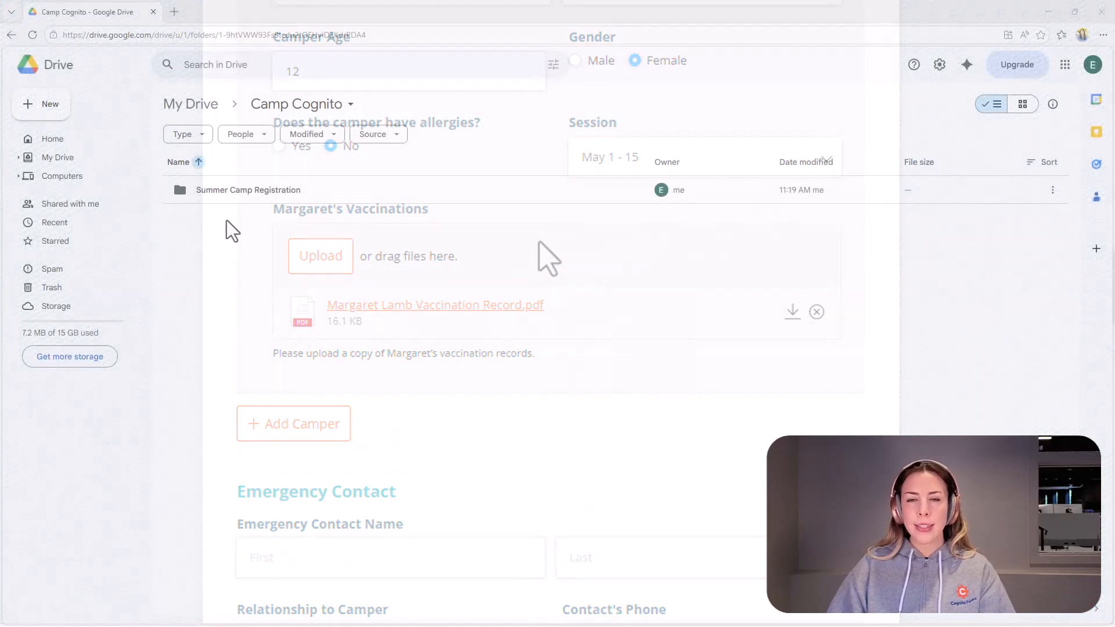
In Google Drive, open the Summer Camp Registration folder inside Camp Cognito and look into its entry subfolder
double_click(229, 195)
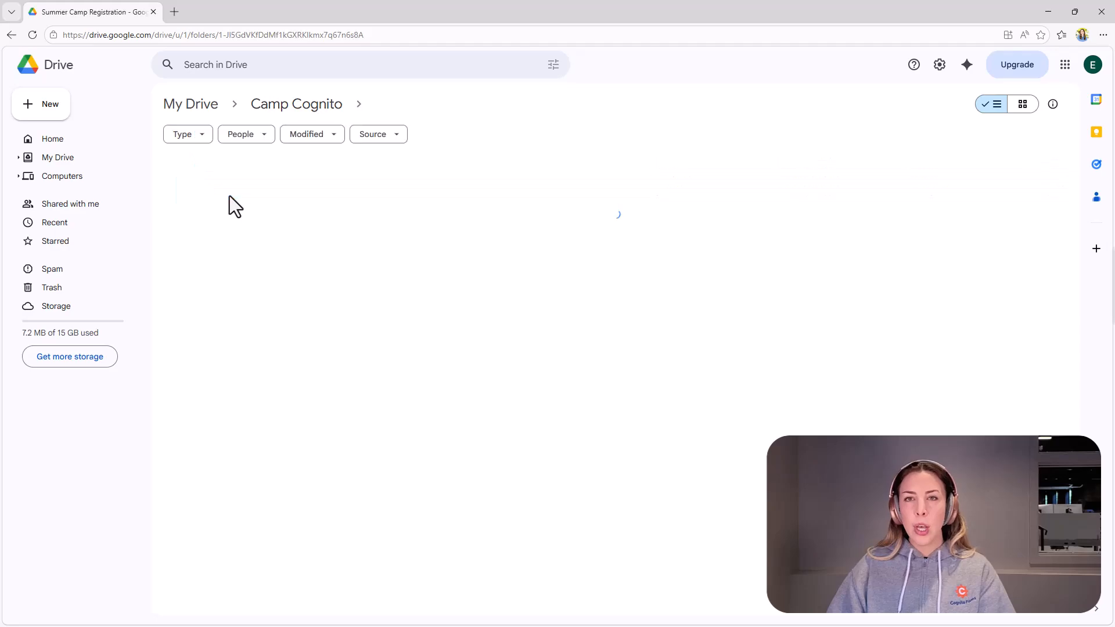
double_click(229, 196)
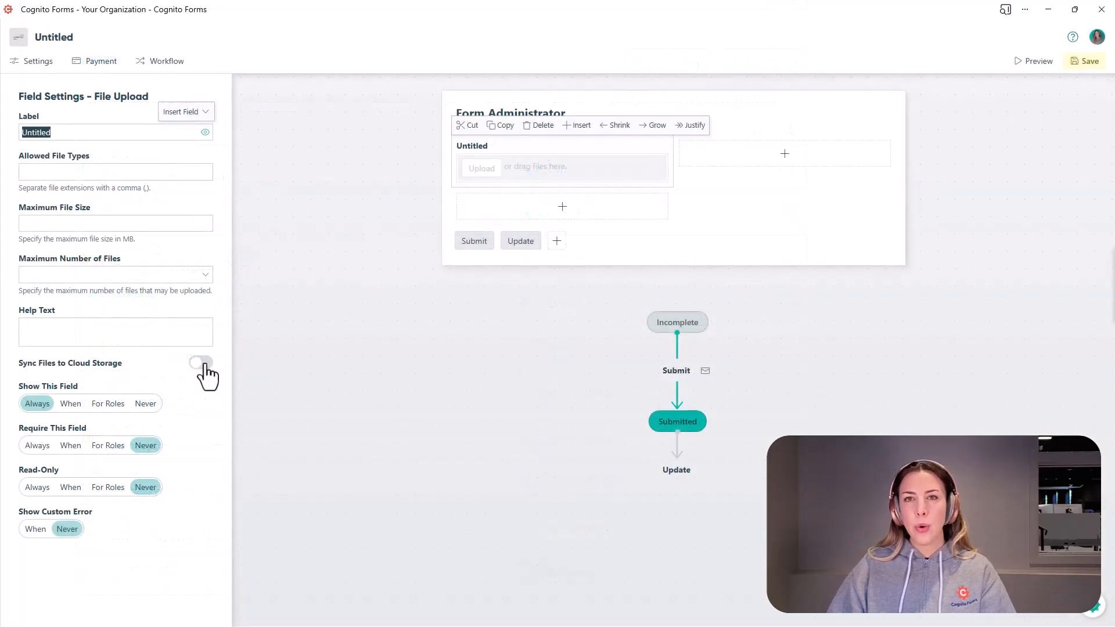
In Cognito Forms, turn on Sync Files to Cloud Storage for the untitled file upload field
click(204, 364)
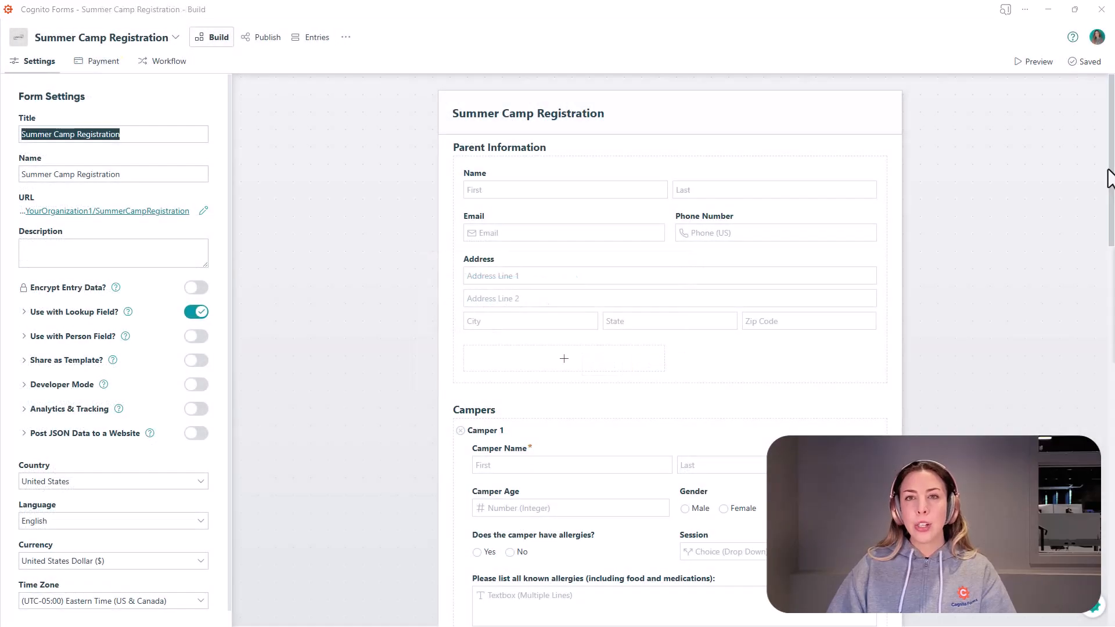
Open the settings of the vaccinations file upload field in the Campers section of Summer Camp Registration
drag(1109, 177, 1109, 264)
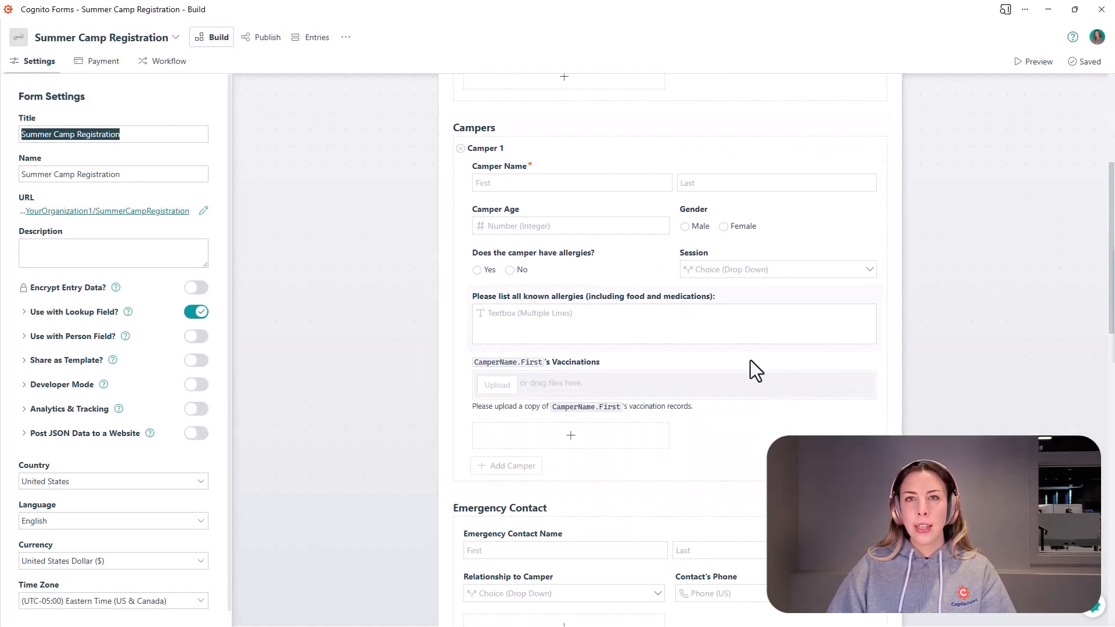
click(702, 374)
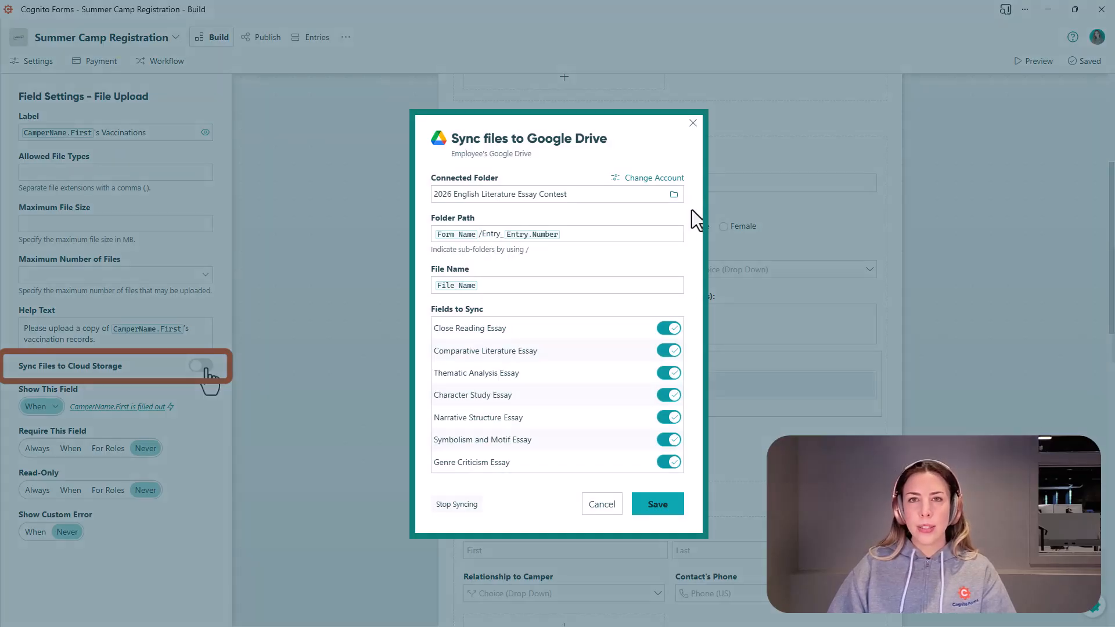
Exclude Thematic Analysis Essay and Character Study Essay from the fields synced to Google Drive
click(673, 375)
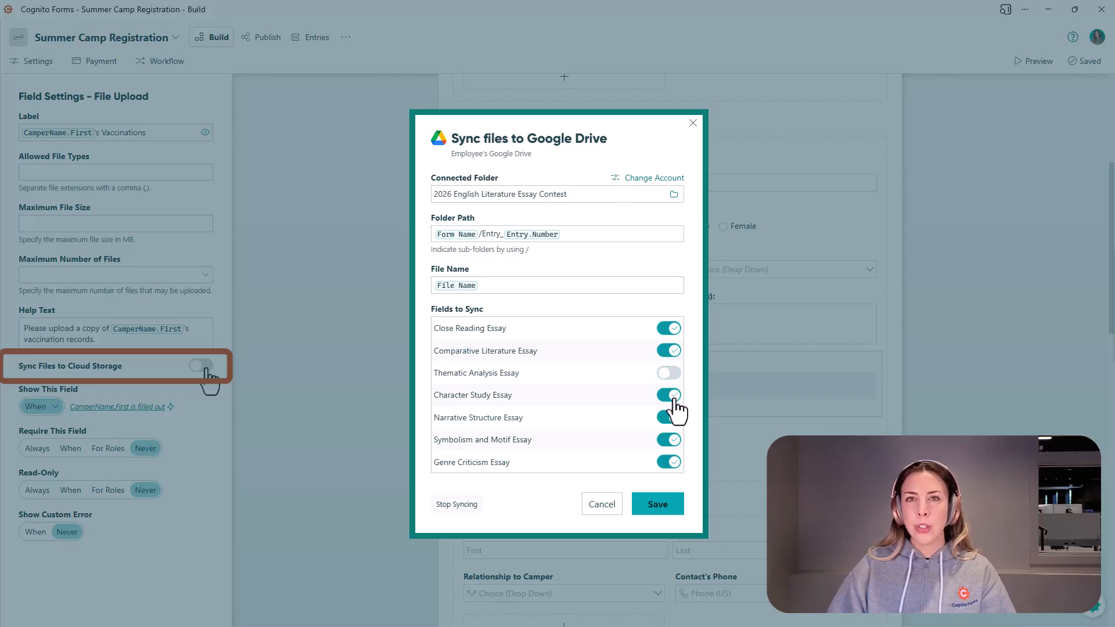
click(673, 400)
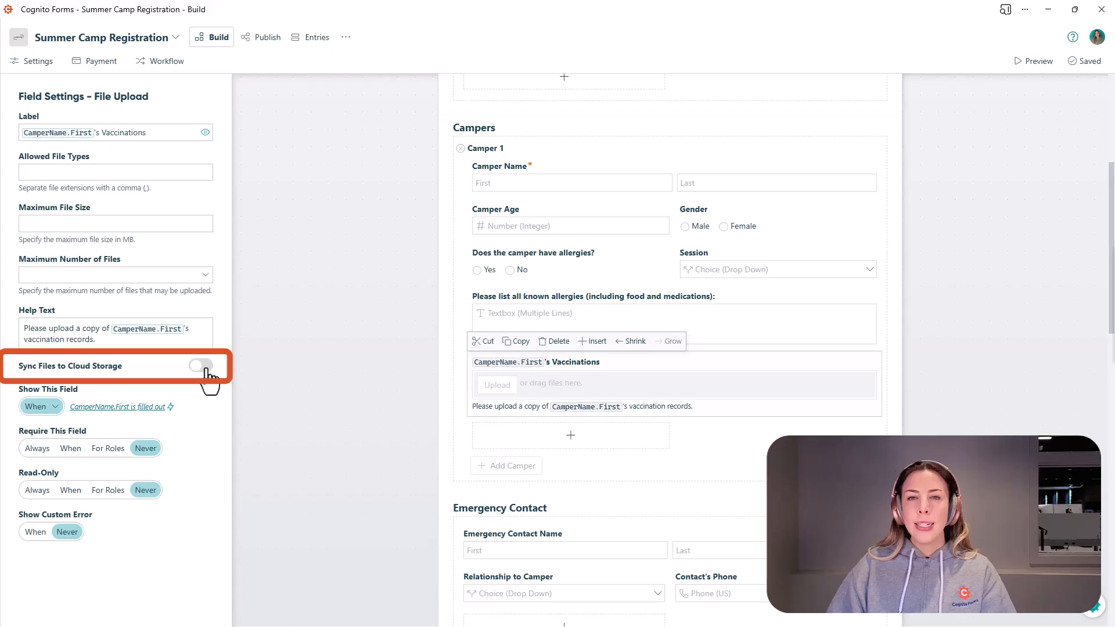
Turn on cloud storage syncing for the vaccinations field and connect it to the Employee account's Google Drive, granting the requested access
click(205, 367)
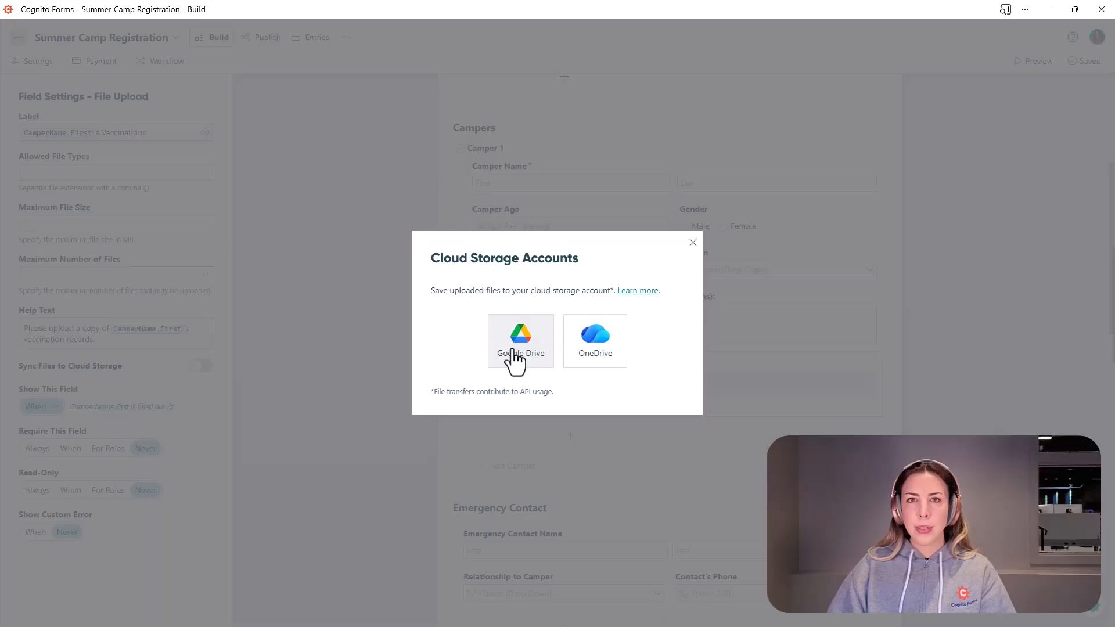
click(514, 361)
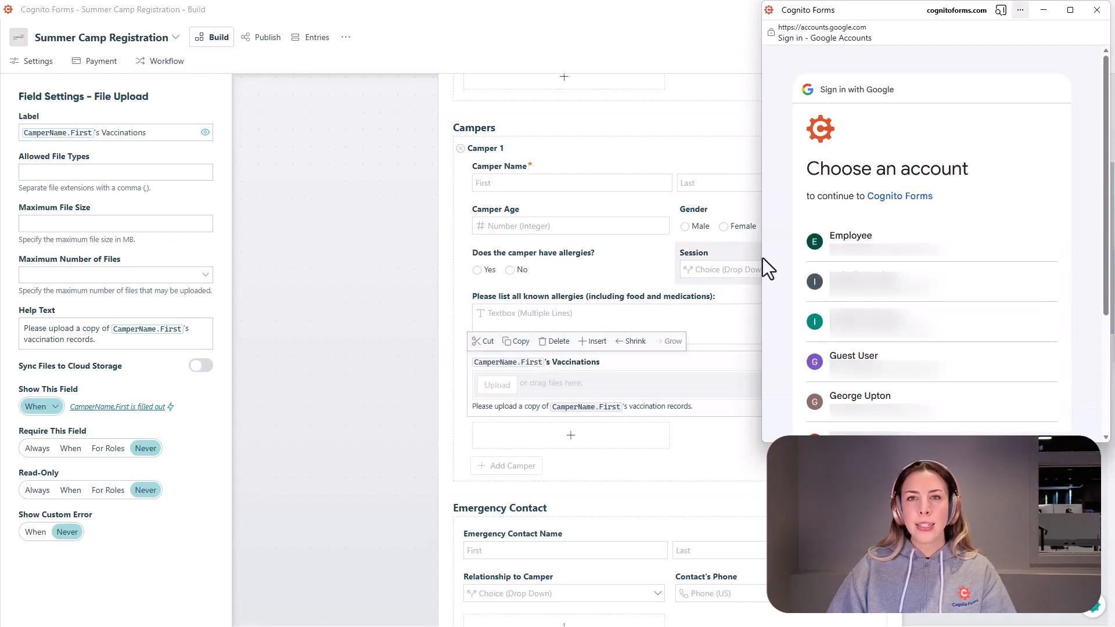
click(994, 360)
scroll(994, 360, down, 2)
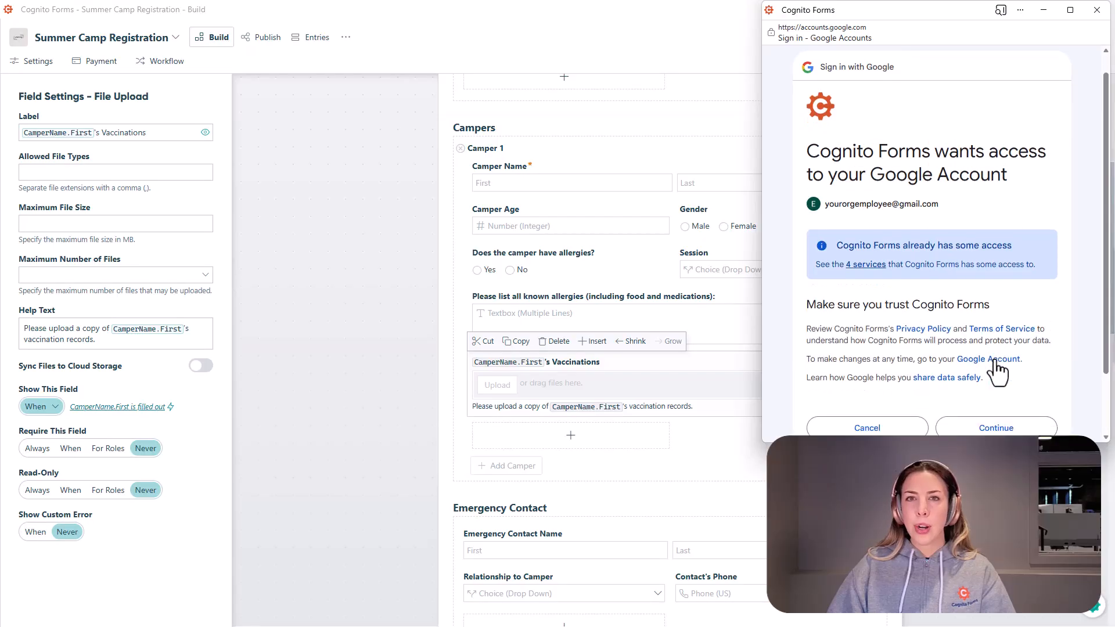
click(995, 361)
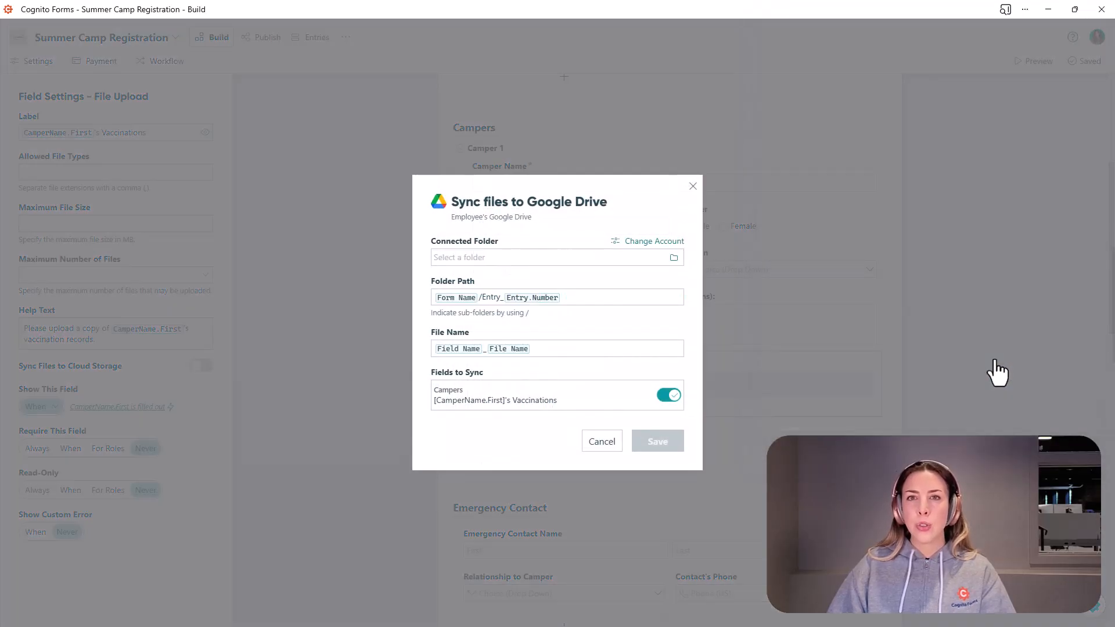
Set Camp Cognito as the connected Google Drive folder, then save the sync settings and the form
click(674, 259)
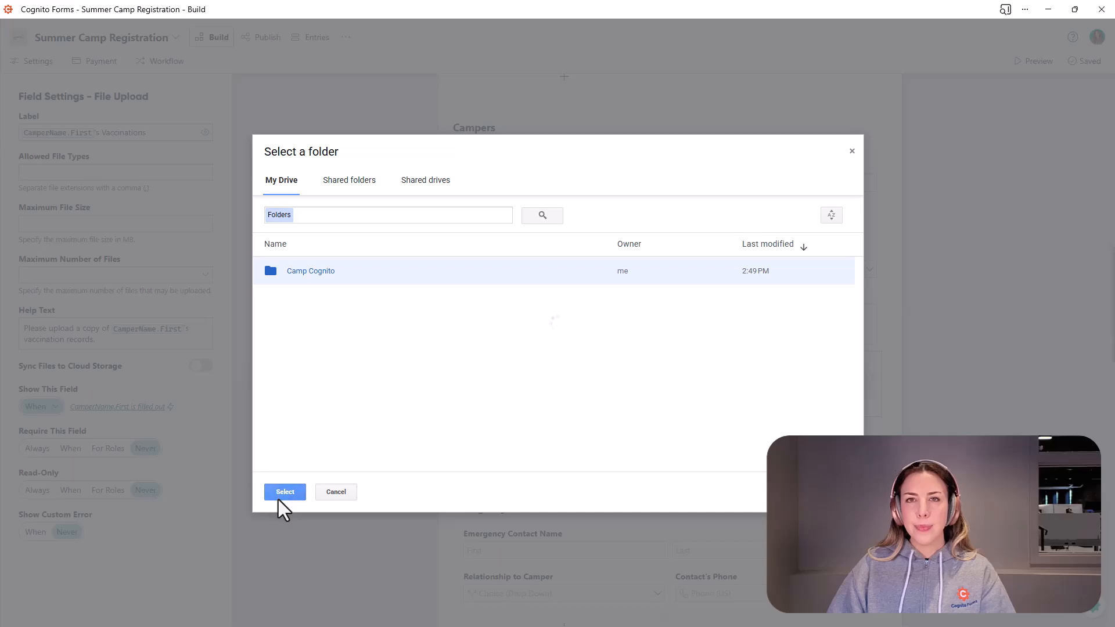
click(279, 494)
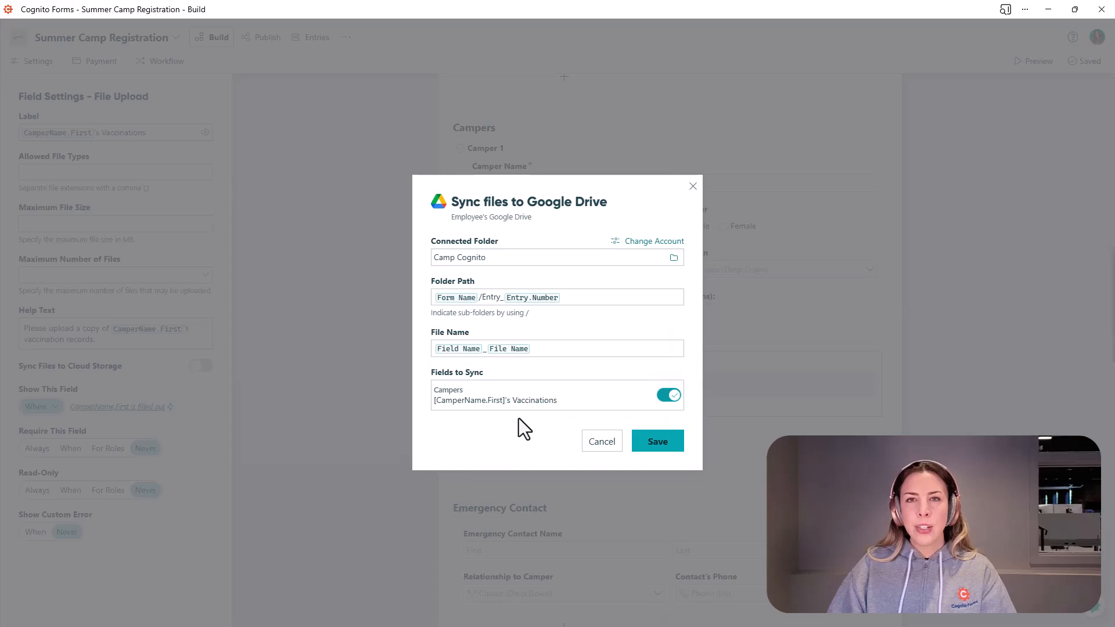
click(654, 444)
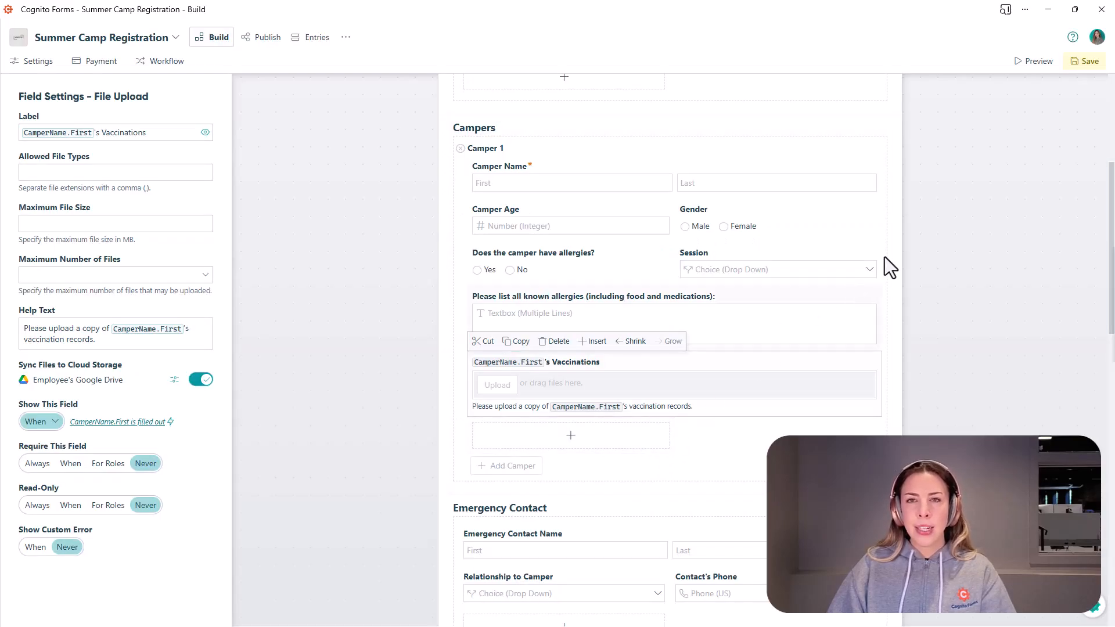
click(1094, 66)
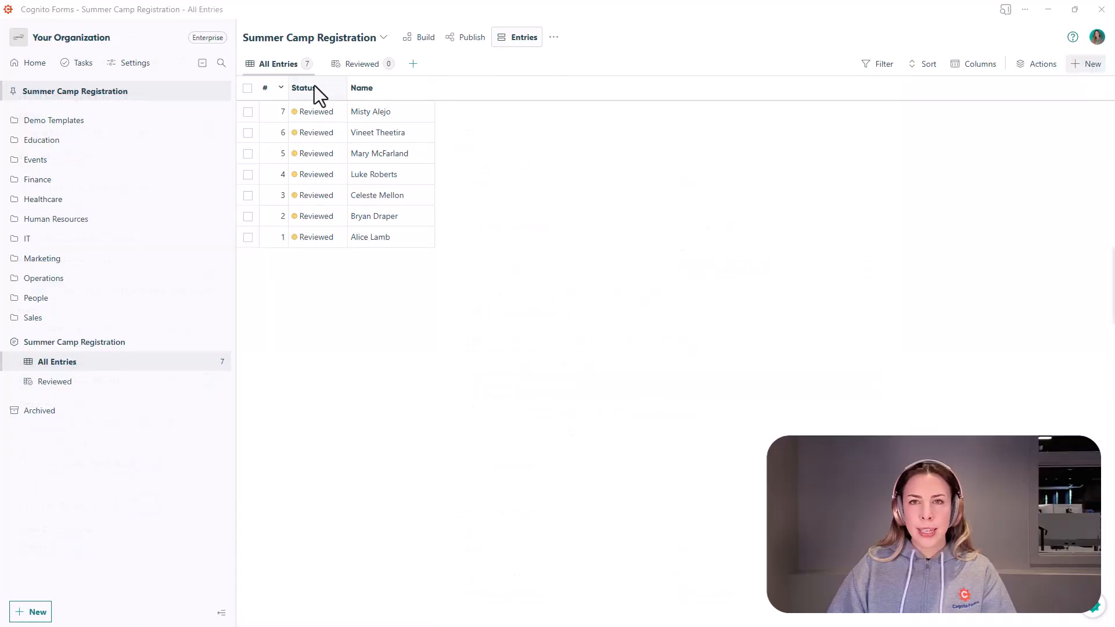
Run the Update action on all Summer Camp Registration entries
click(253, 92)
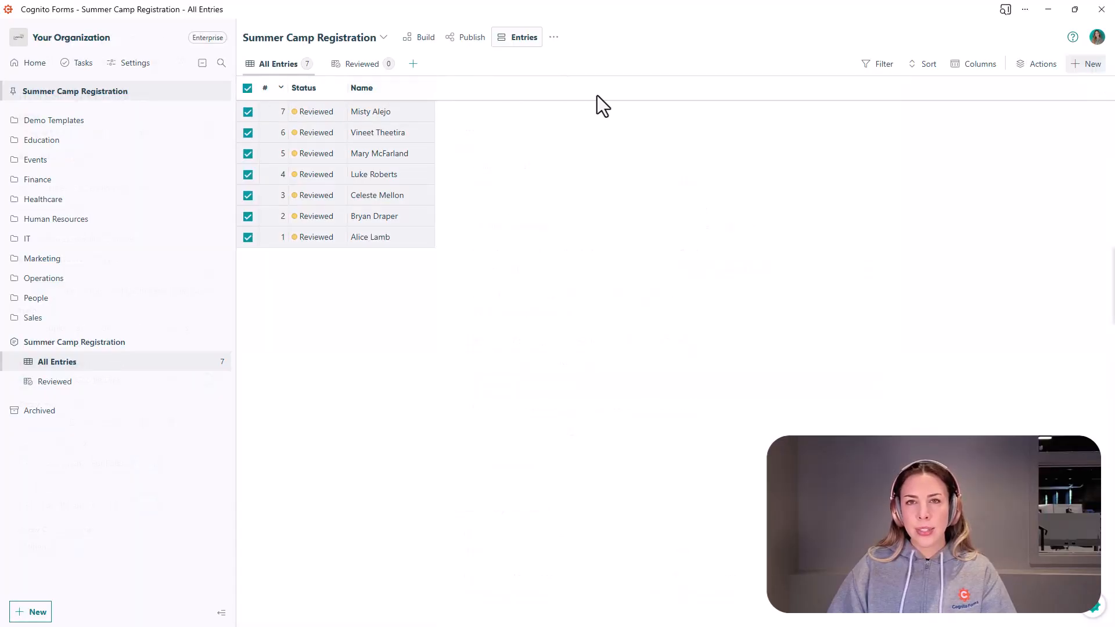
click(1031, 65)
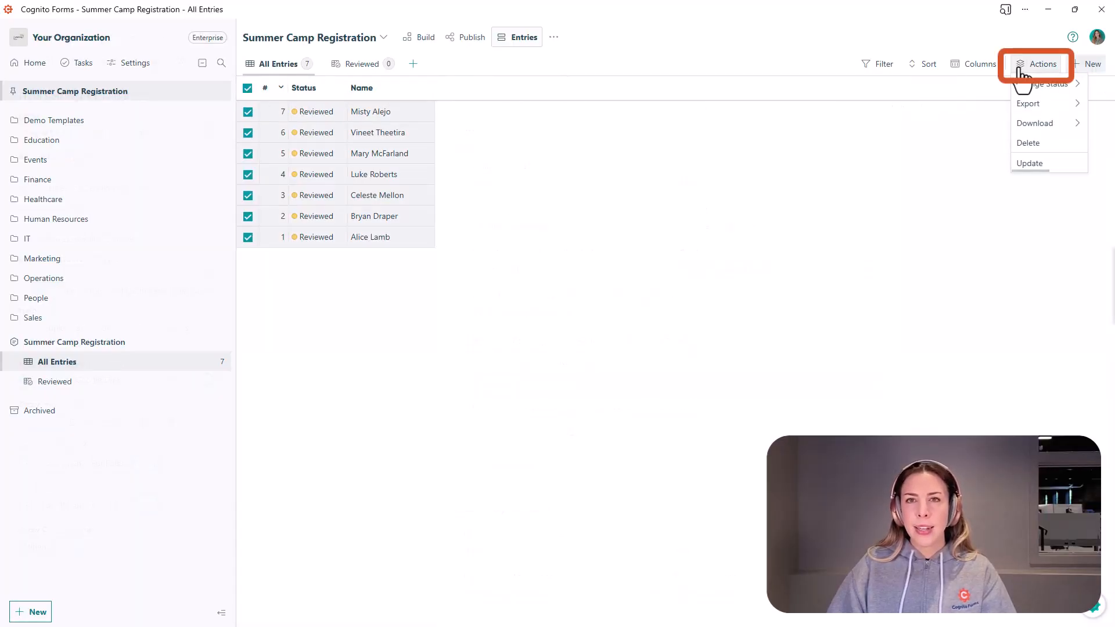
click(1030, 164)
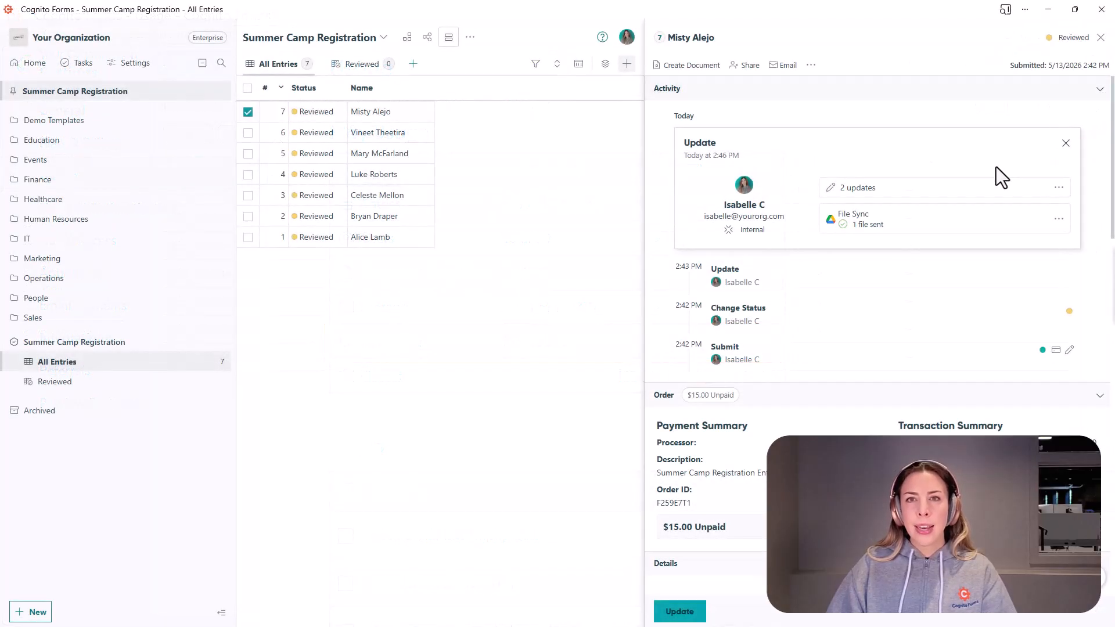
Review the File Sync details in the latest update of entry 7, then close them
click(942, 224)
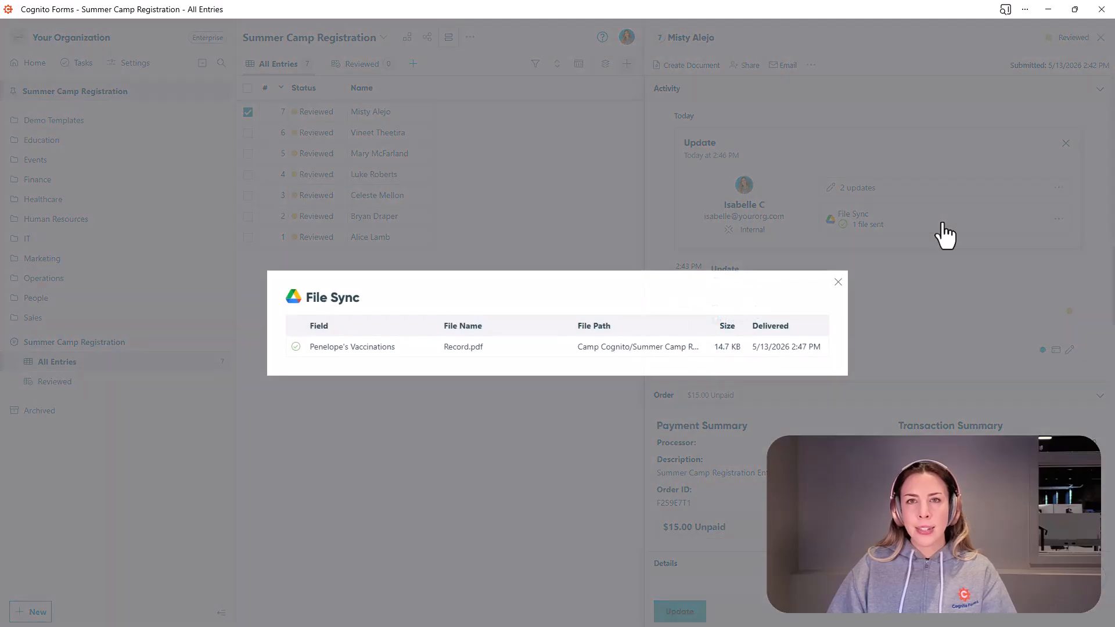
click(838, 282)
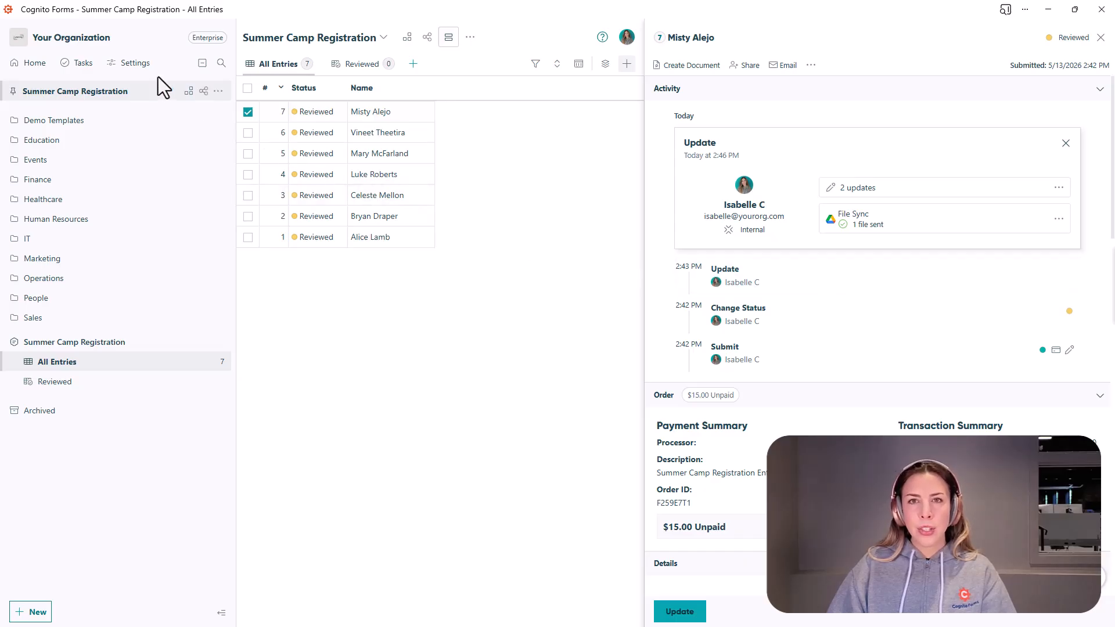
Open the Employee's Google Drive integration in the organization's integration settings
click(129, 64)
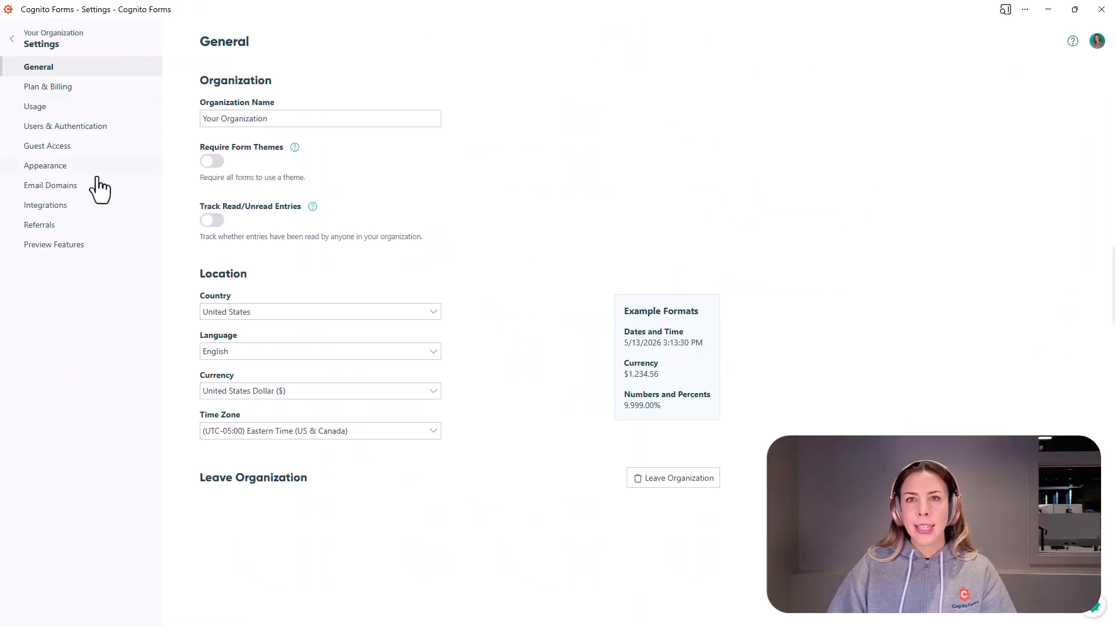
click(82, 207)
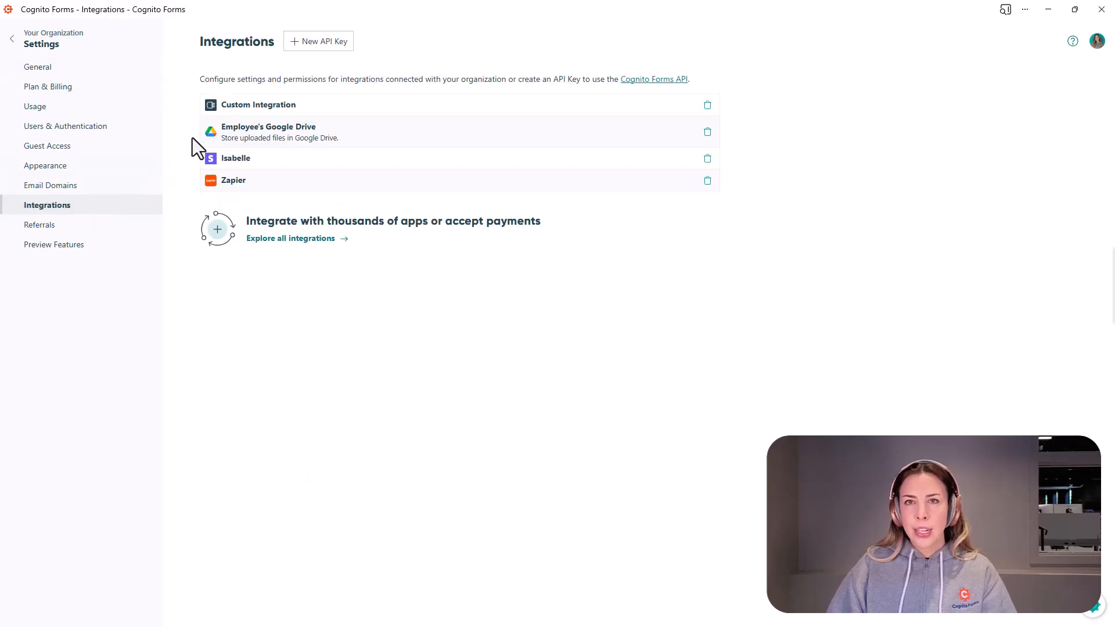
click(211, 134)
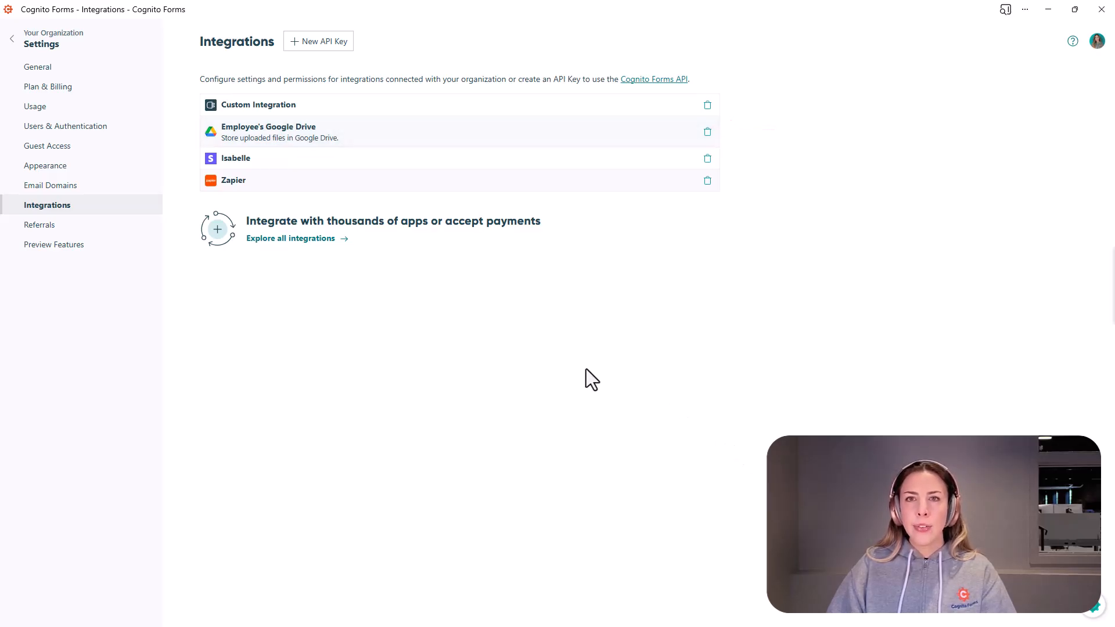
Open the audit log from the organization's usage settings
click(113, 108)
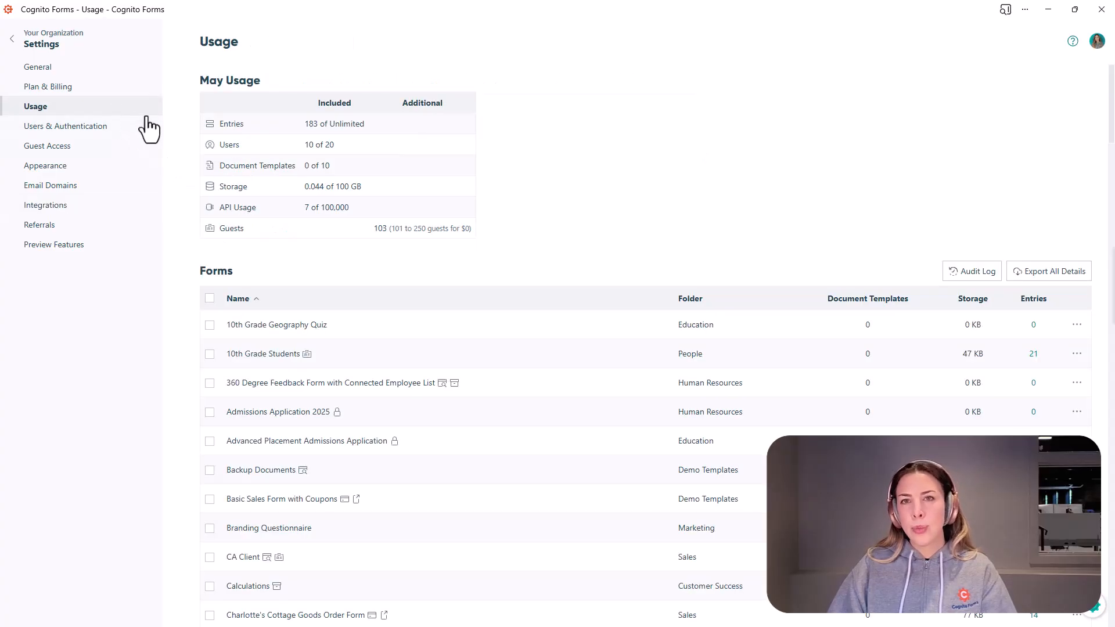
click(968, 278)
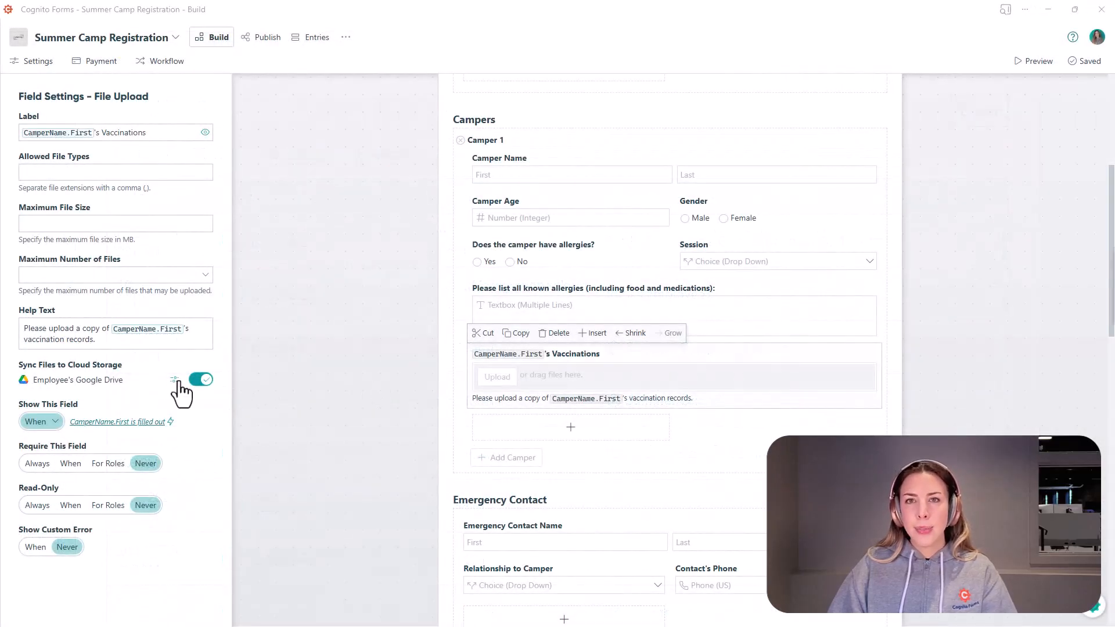
In the vaccinations field's Google Drive sync settings, turn off syncing for the Campers vaccinations field
click(175, 381)
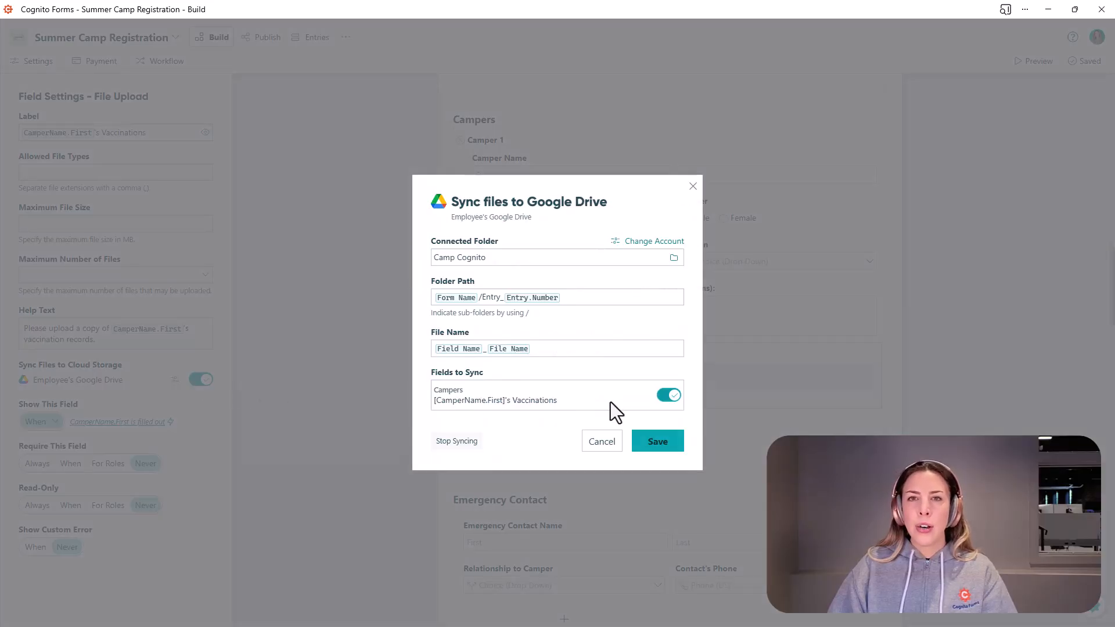
click(676, 400)
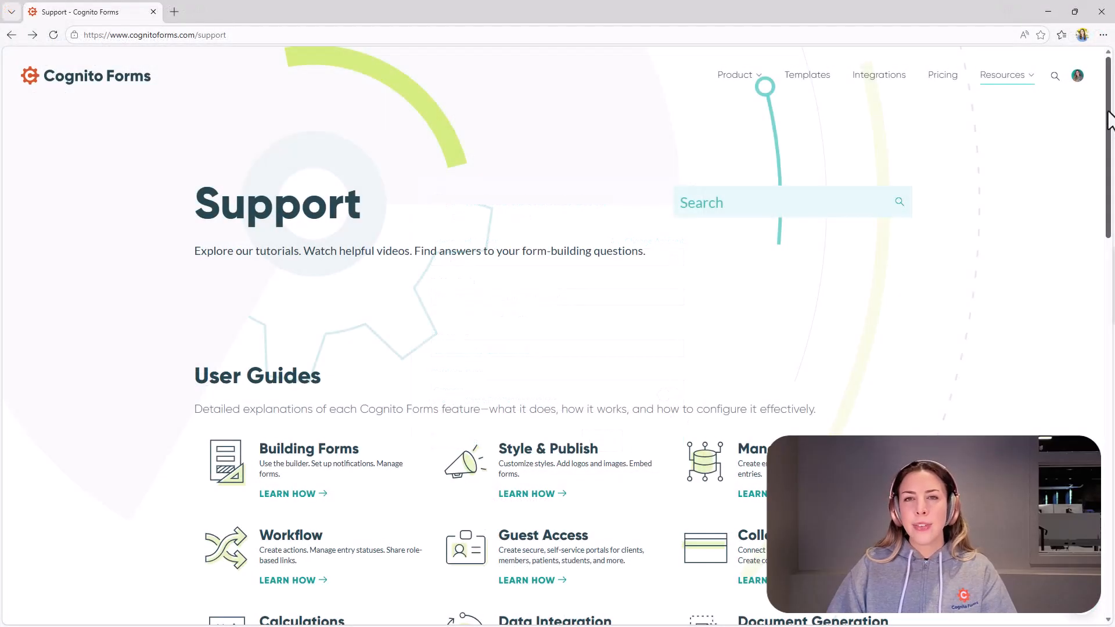
On the Cognito Forms Support page, open the contact form for submitting a support request
drag(1109, 119, 1079, 374)
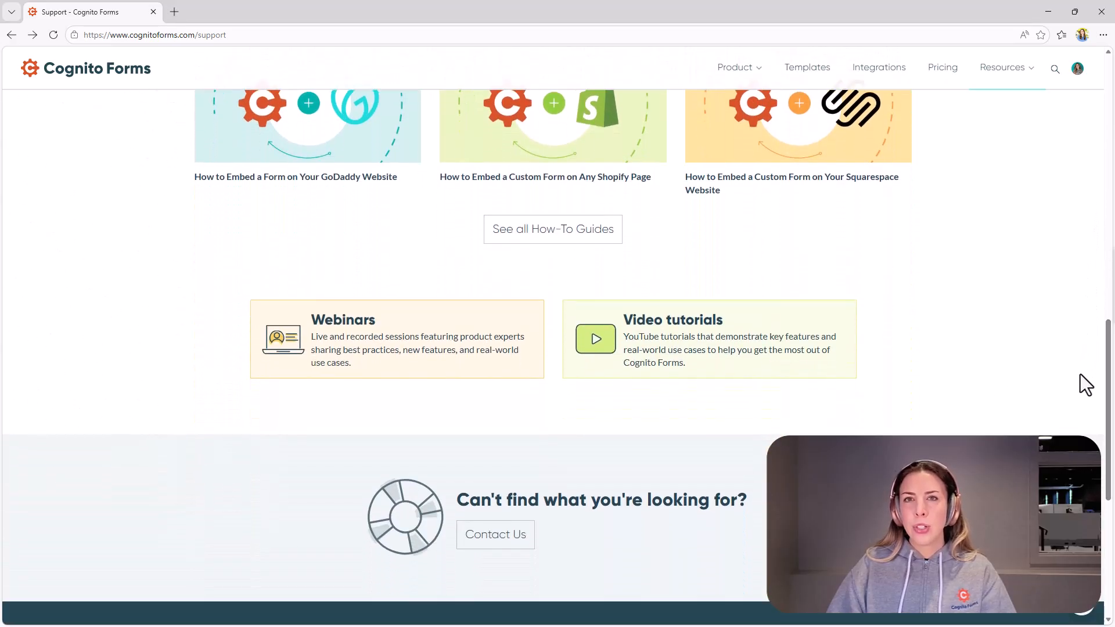
click(505, 534)
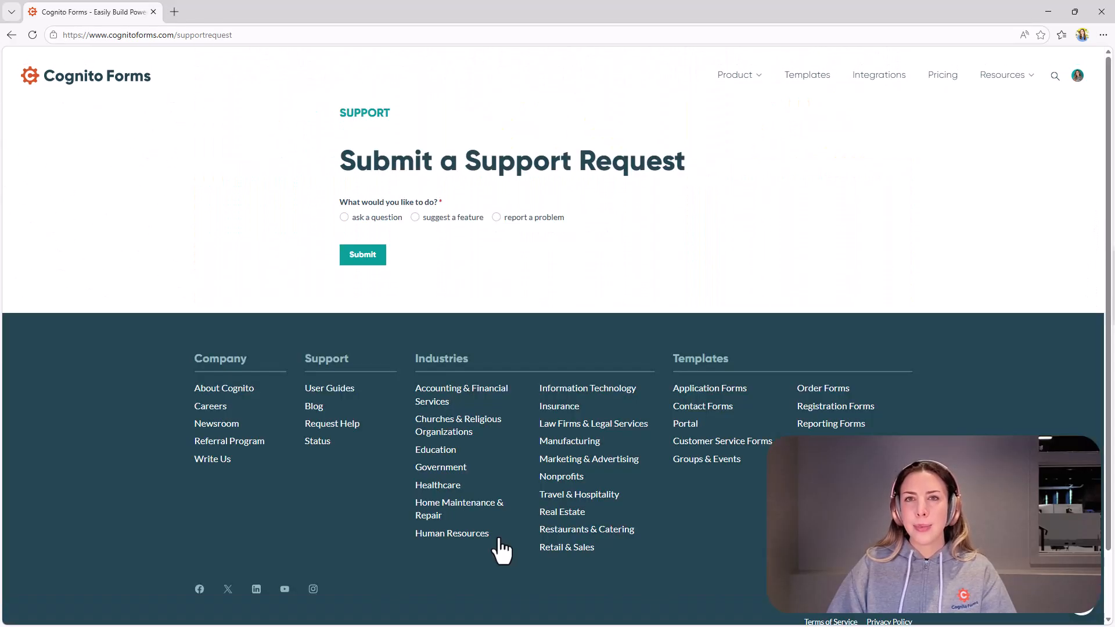